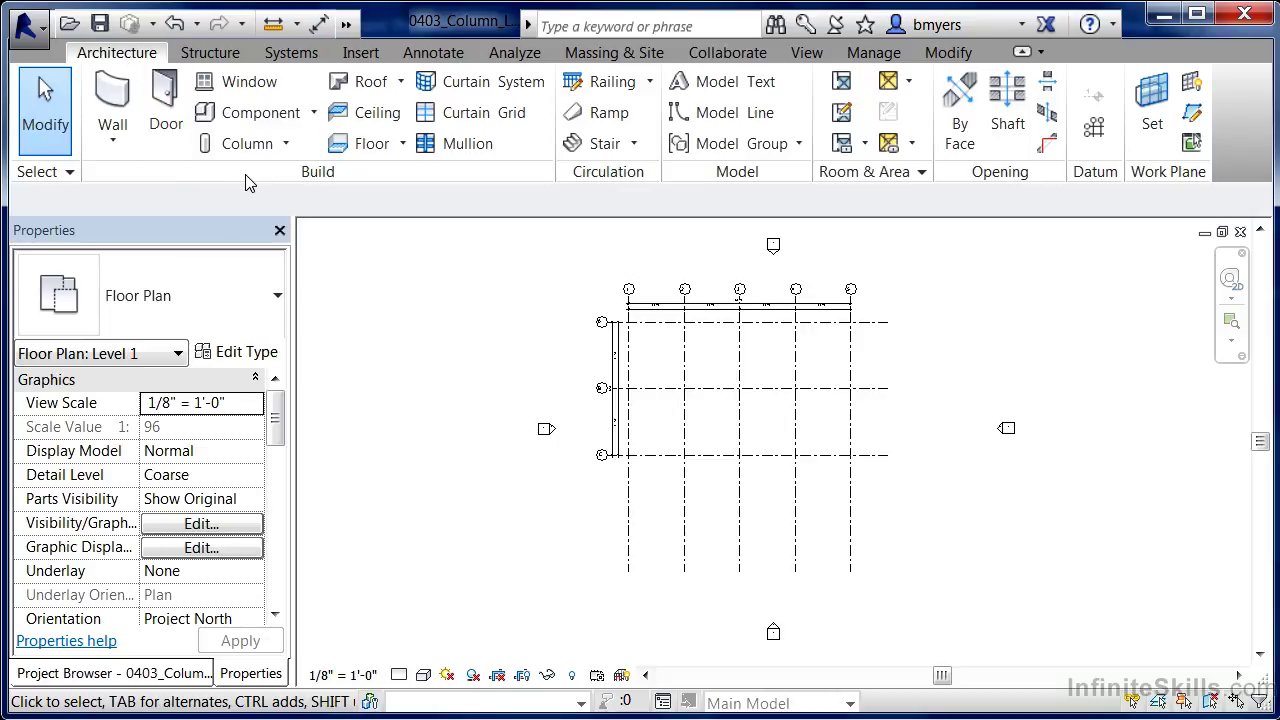
Step: Open the Column drop-down on the Architecture tab
click(286, 143)
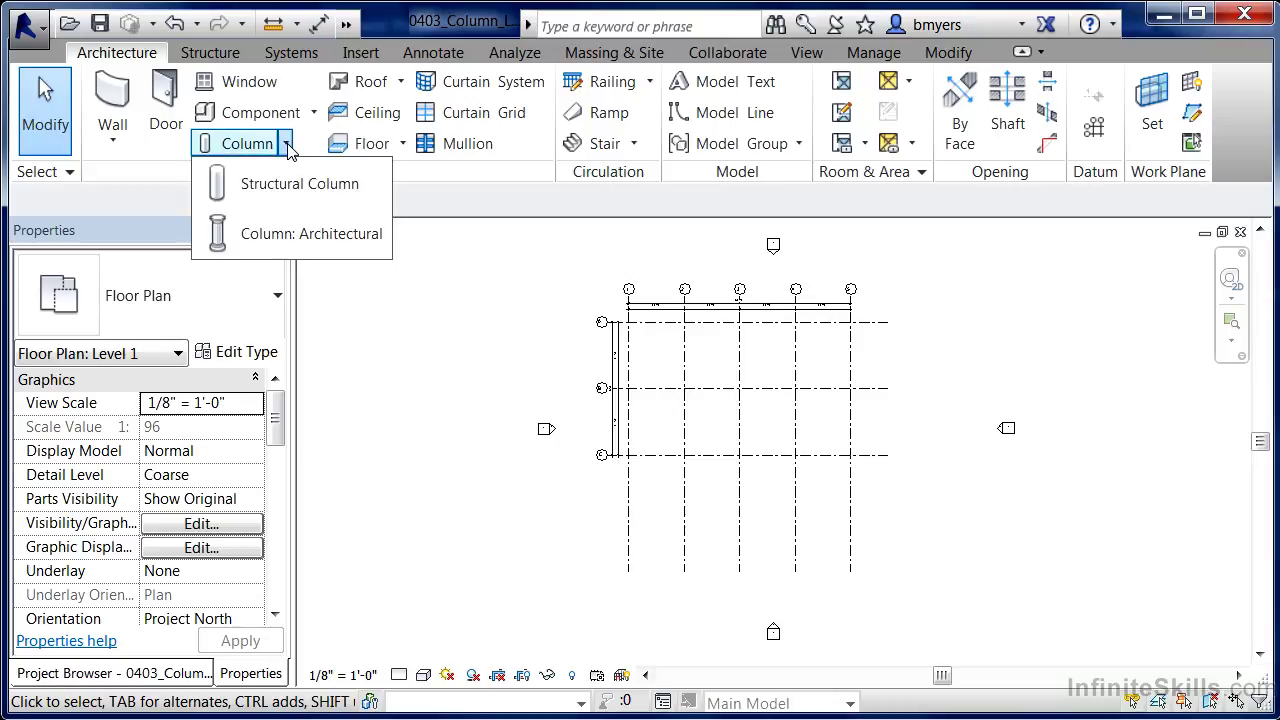
Step: Start an architectural column, review the Rectangular Column sizes, and launch Load Family
click(319, 236)
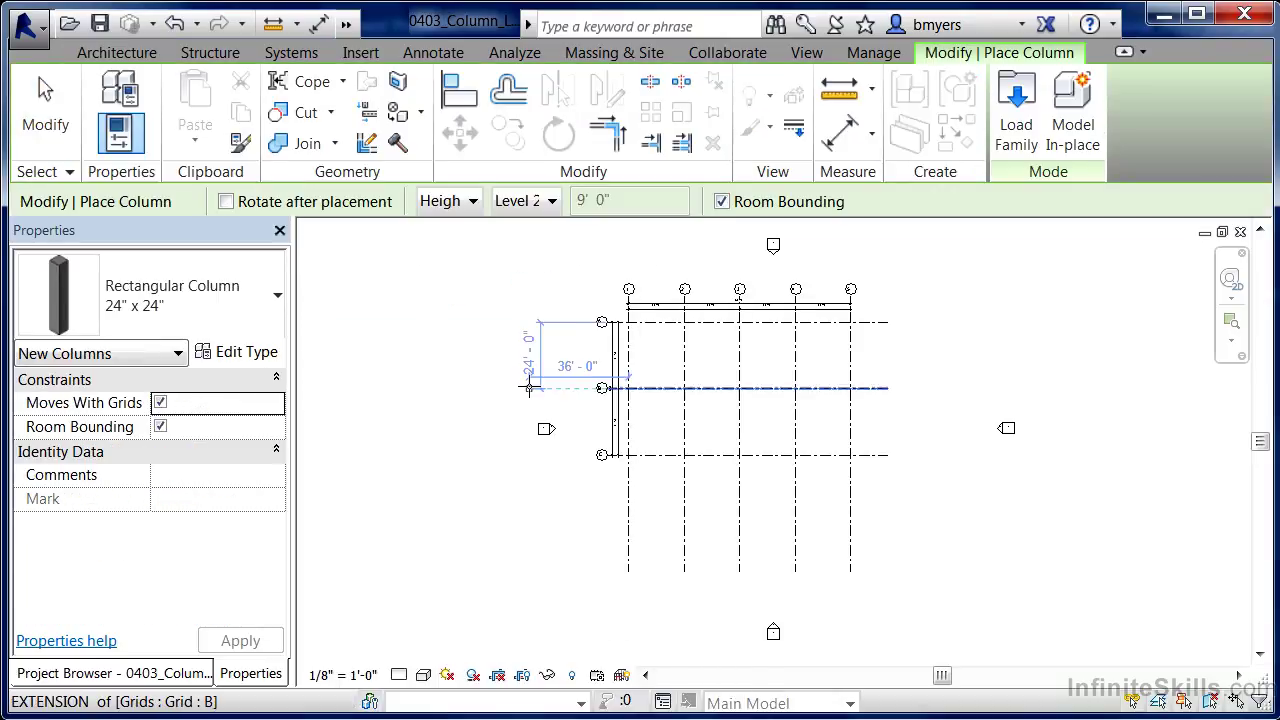
click(224, 318)
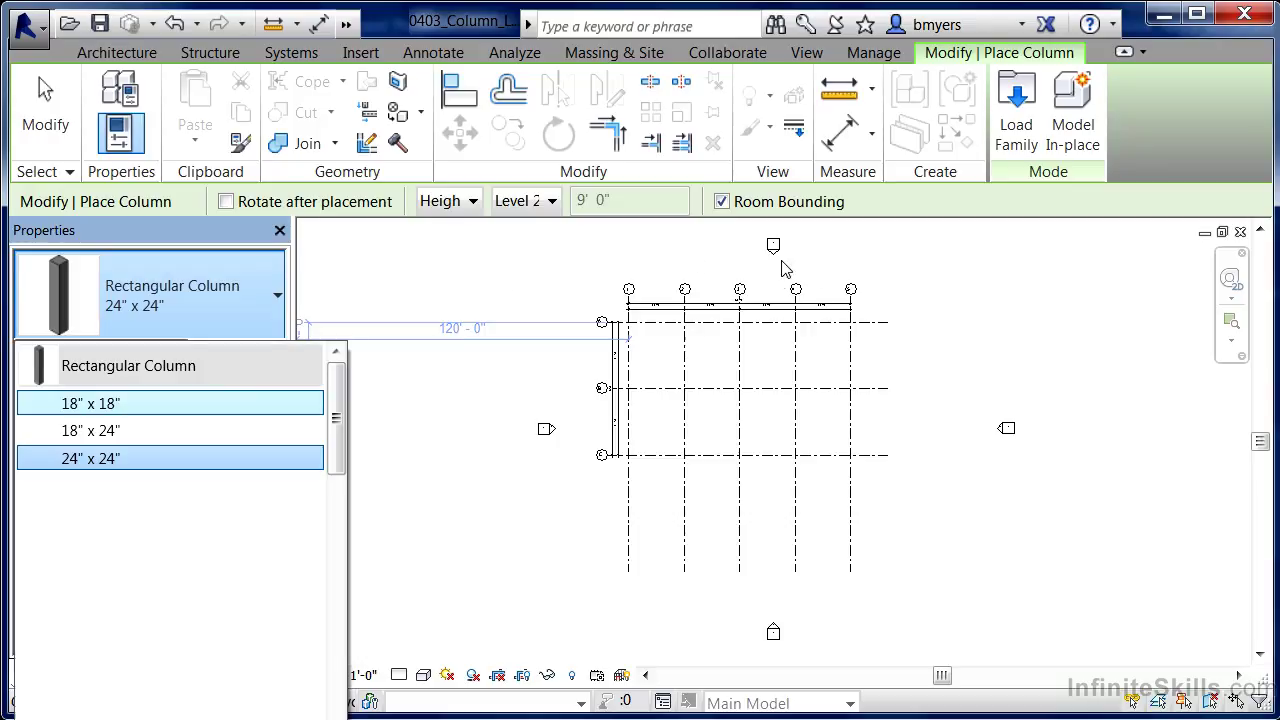
click(1014, 145)
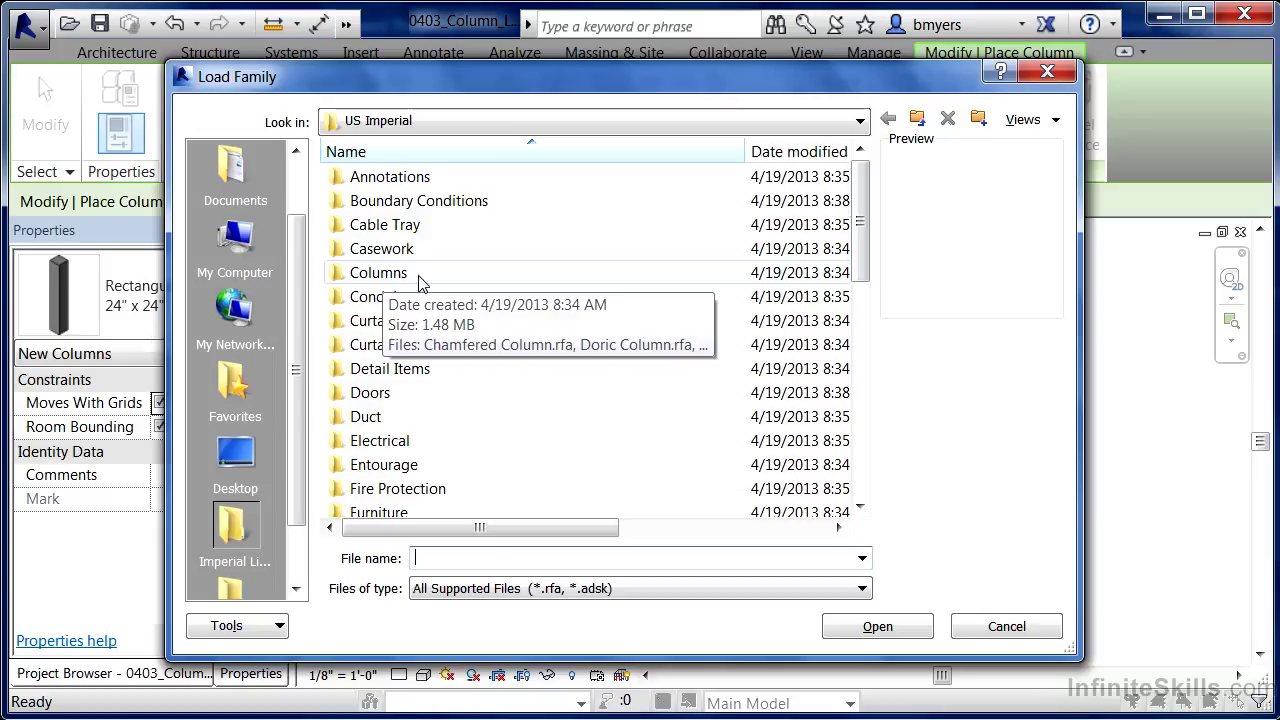
Step: Enter the Columns folder, preview its families, and select Round Column.rfa
drag(857, 249, 862, 430)
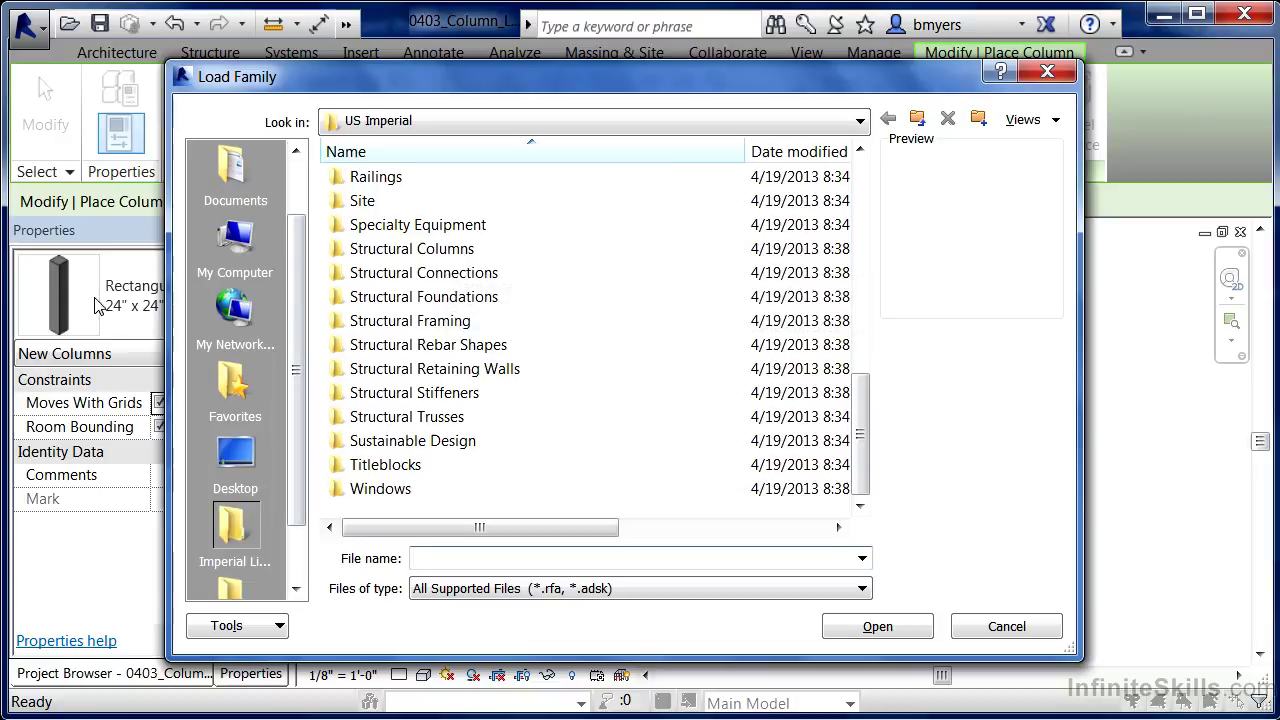
drag(863, 417, 870, 200)
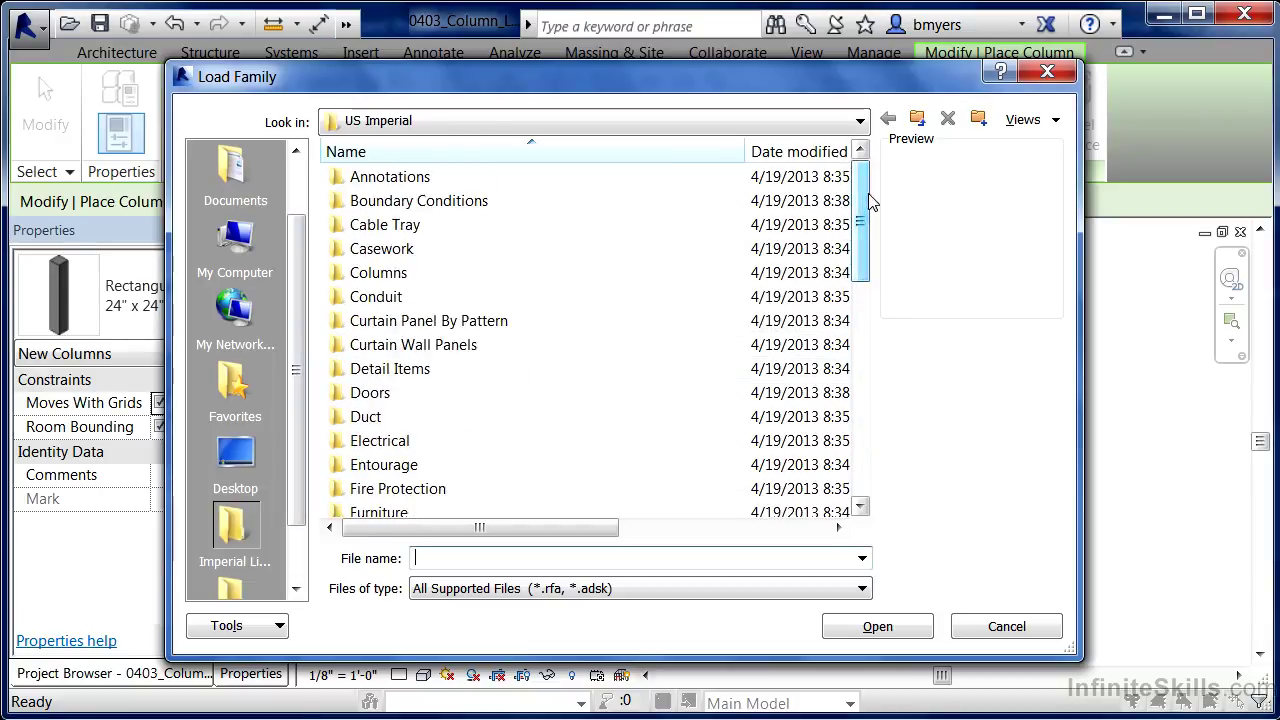
double_click(393, 272)
click(420, 177)
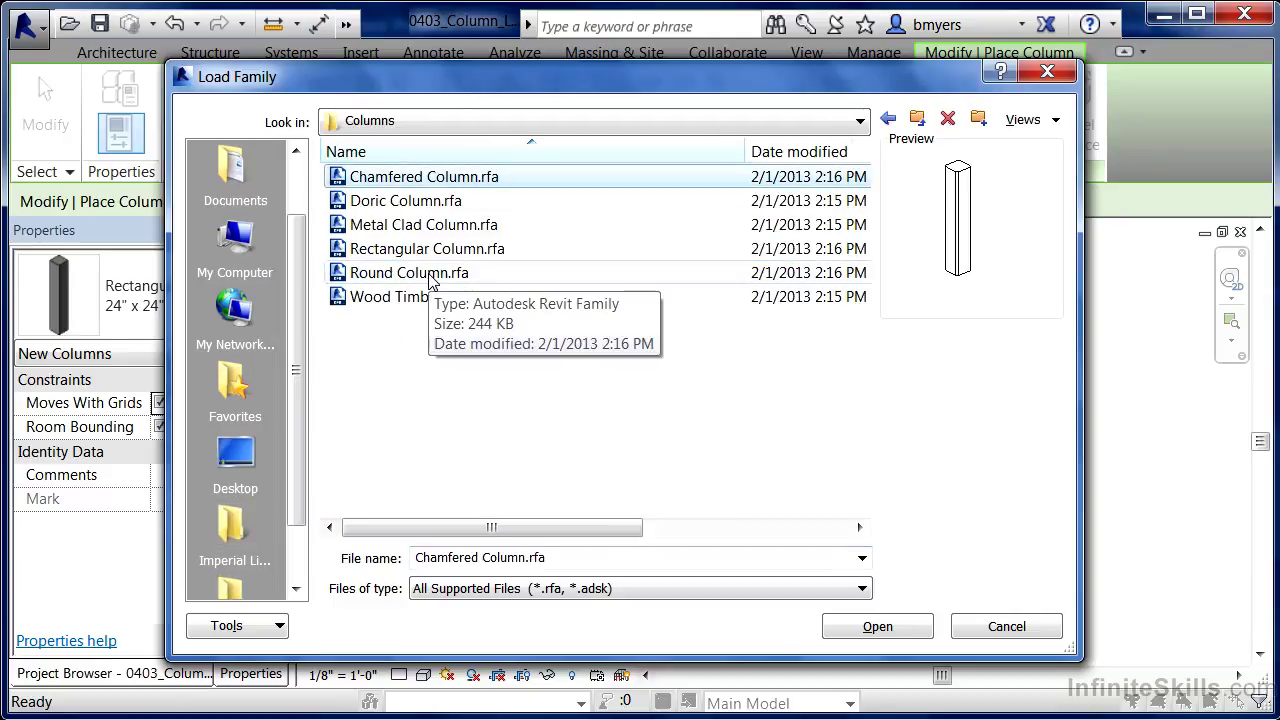
key(Down)
key(Down)
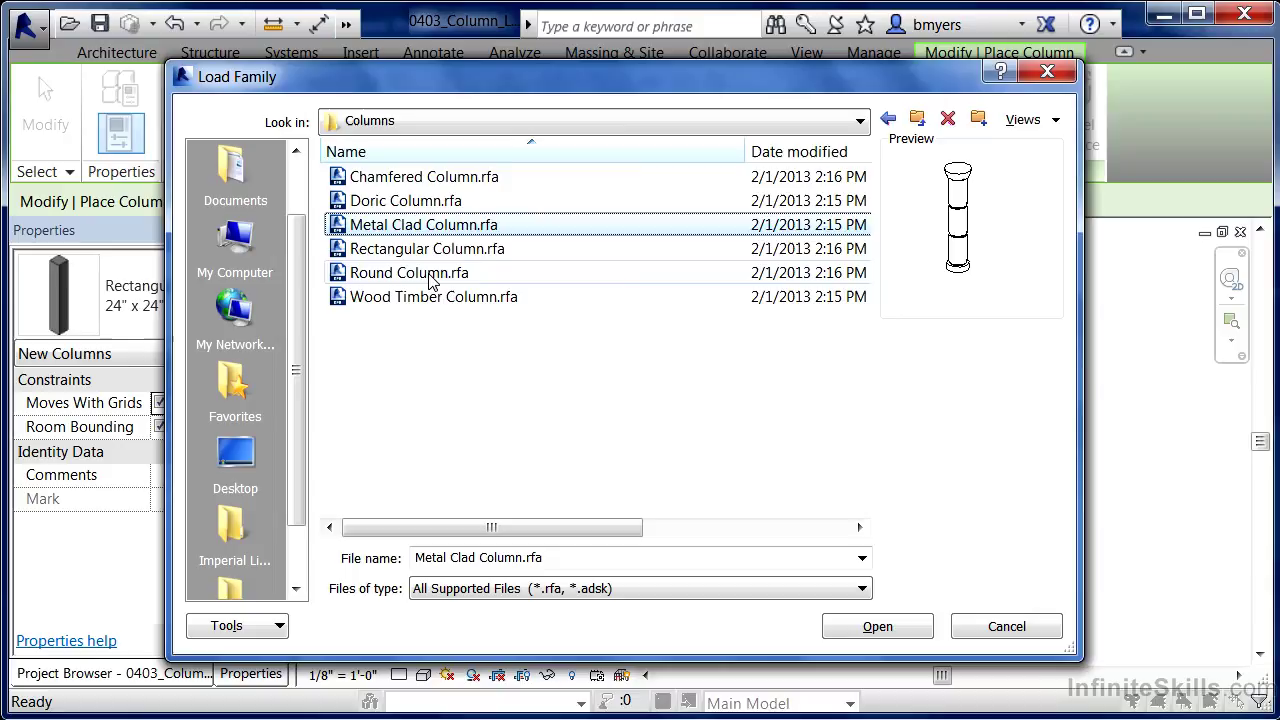
click(430, 273)
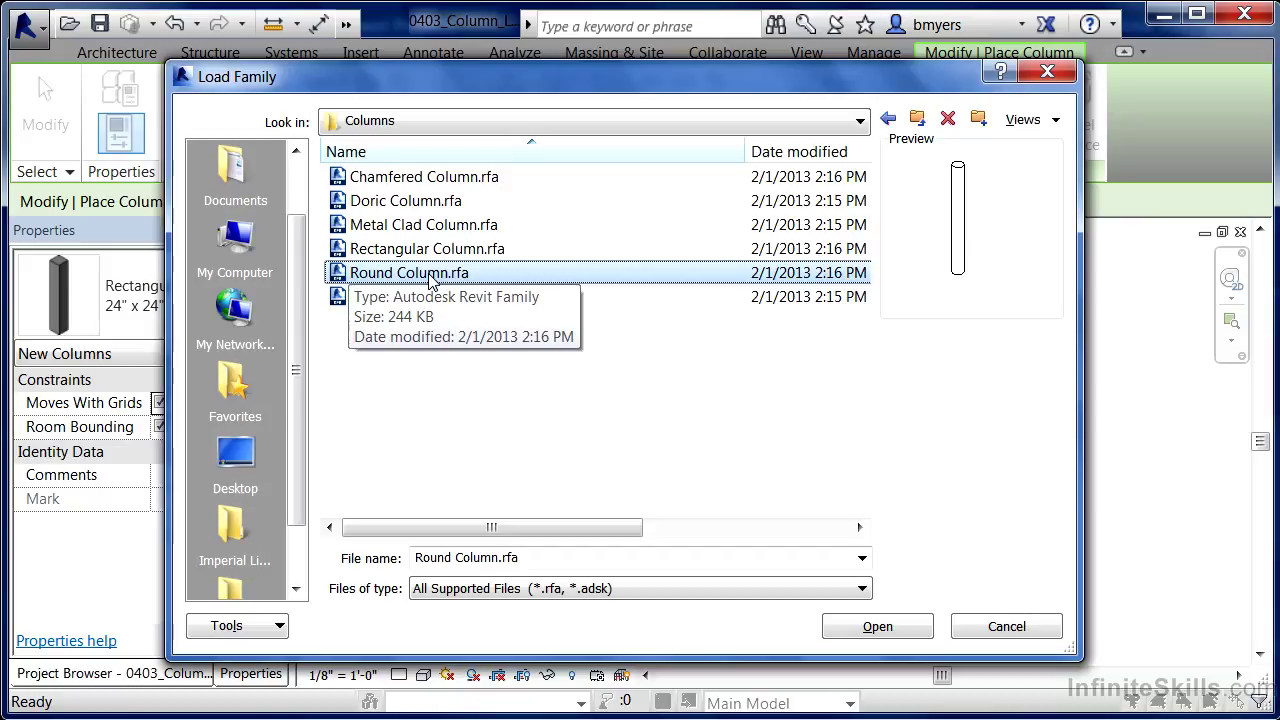
Step: Load Round Column, pick its 06" Diameter type, and exit column placement
click(862, 634)
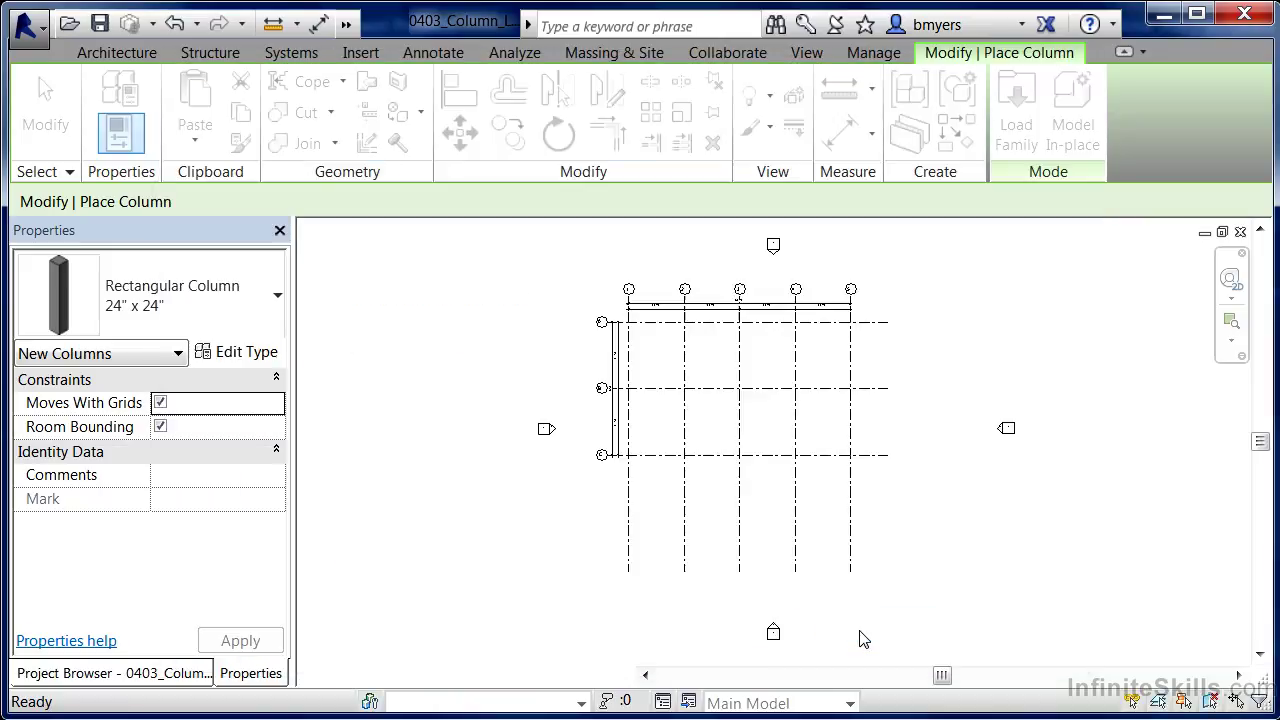
click(214, 307)
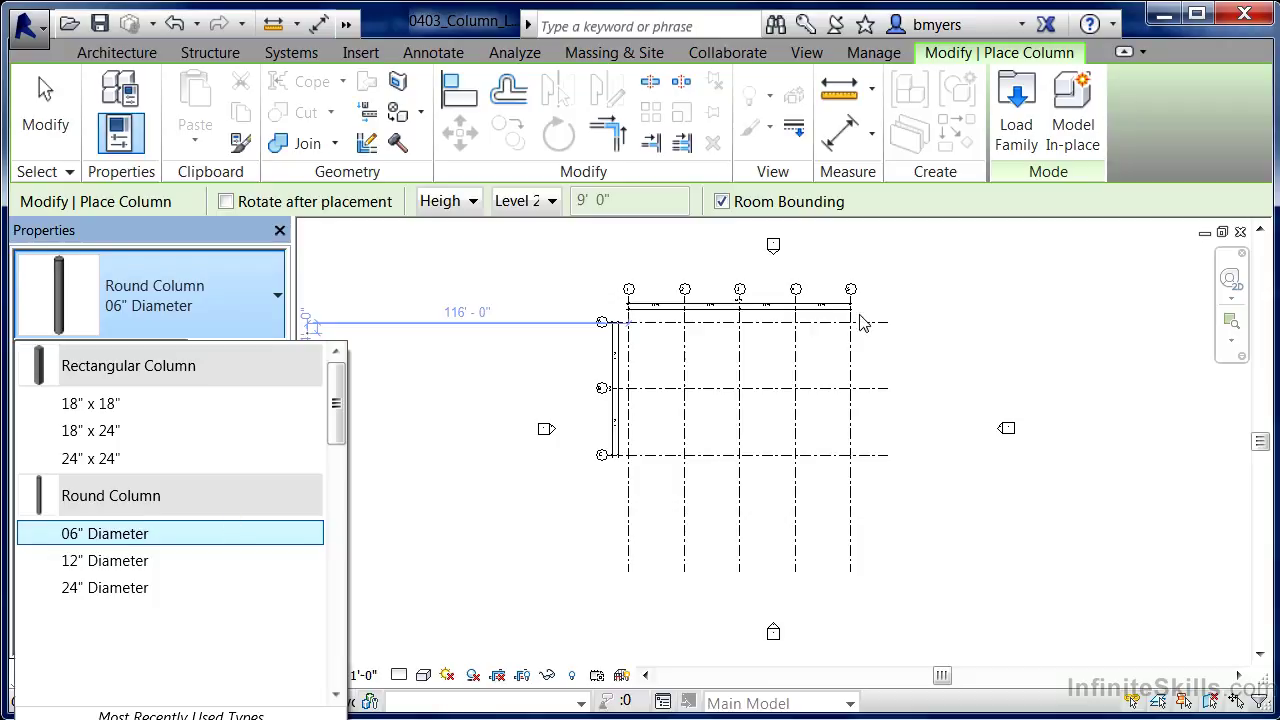
click(927, 194)
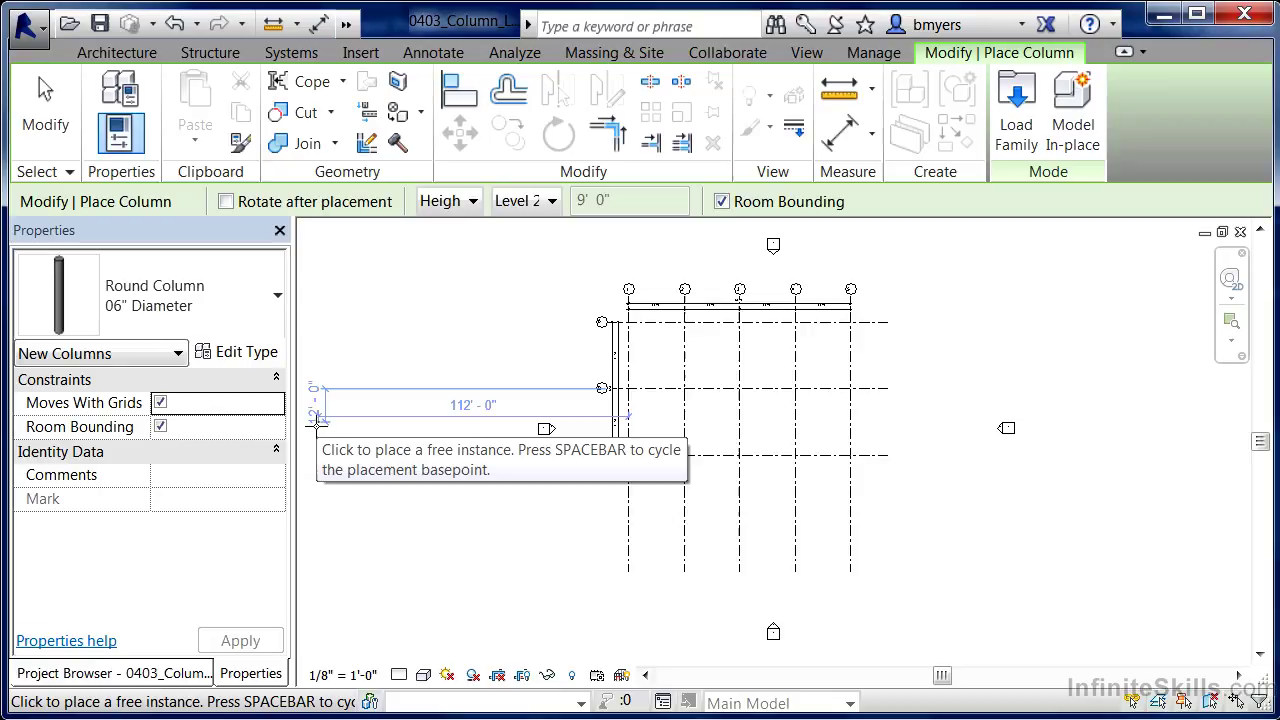
key(Escape)
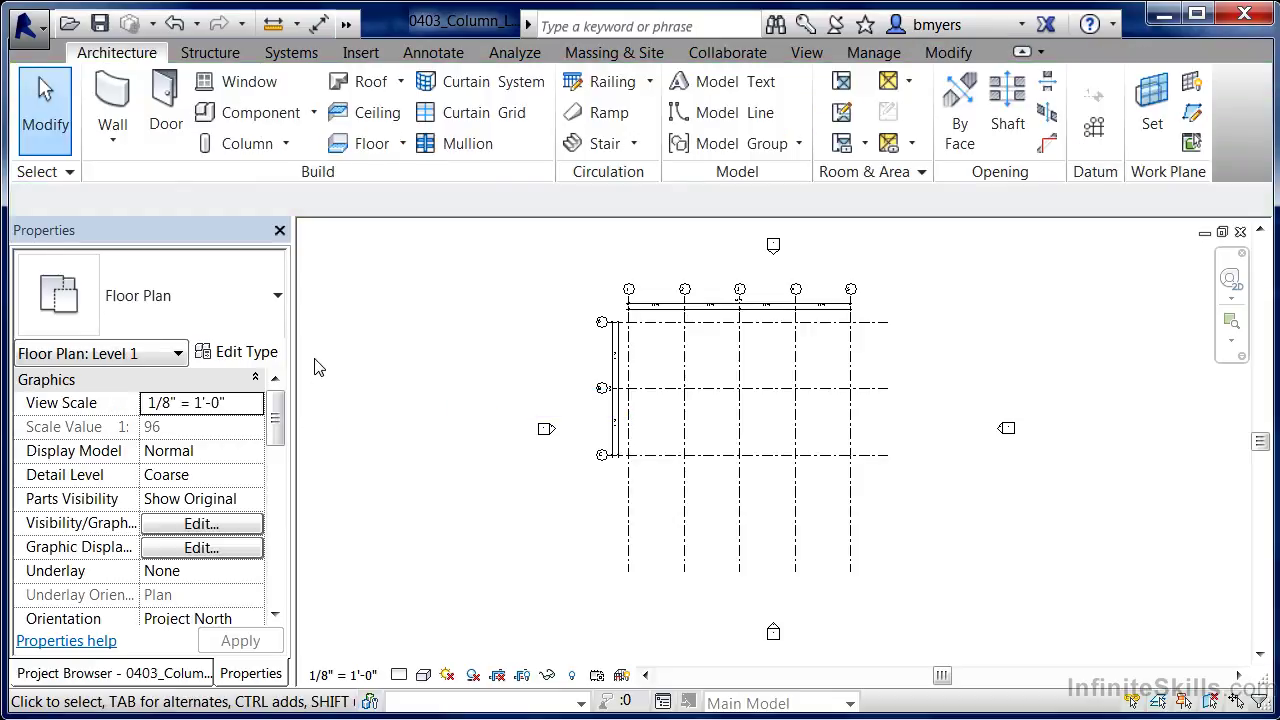
Step: Launch Load Family from the Insert tab
click(286, 145)
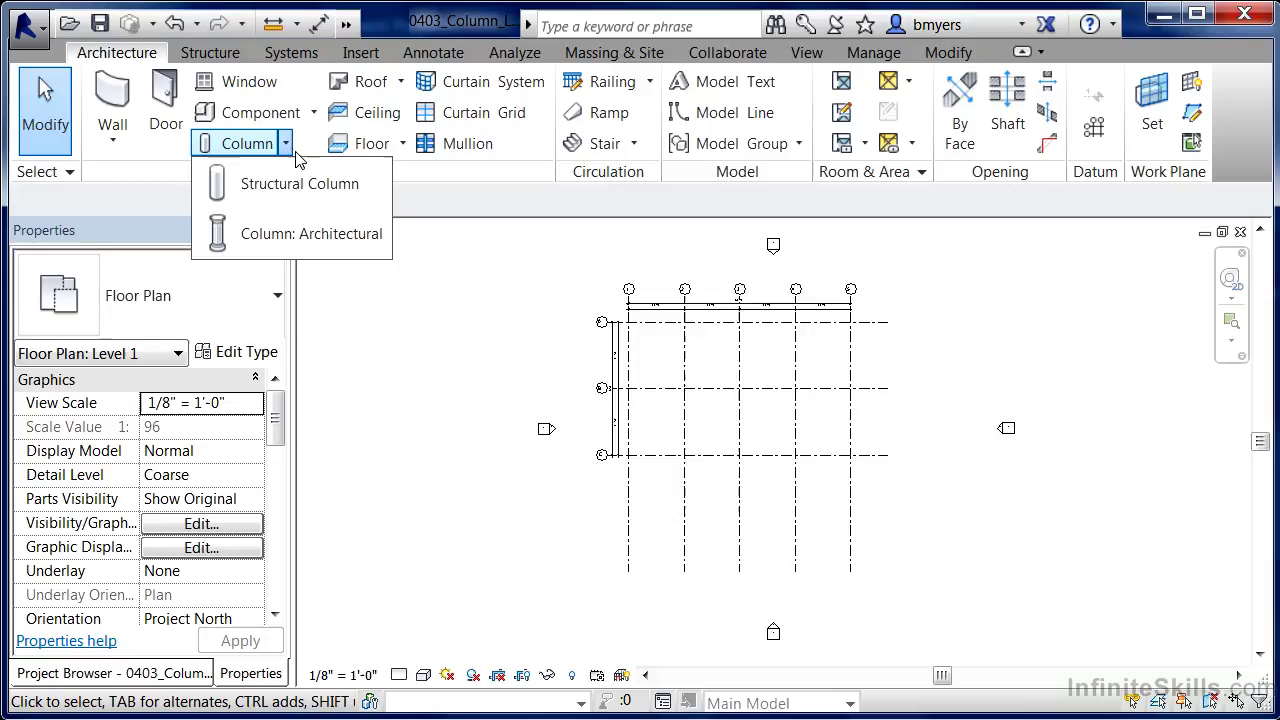
click(362, 53)
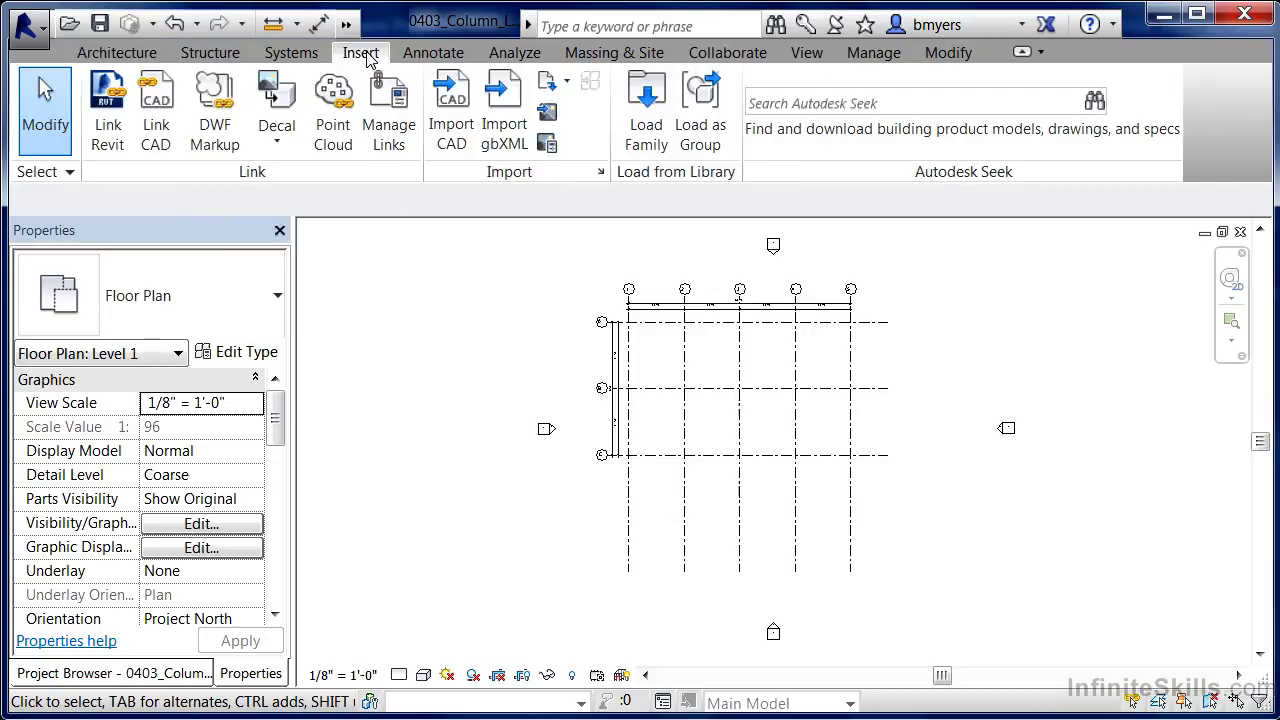
click(658, 128)
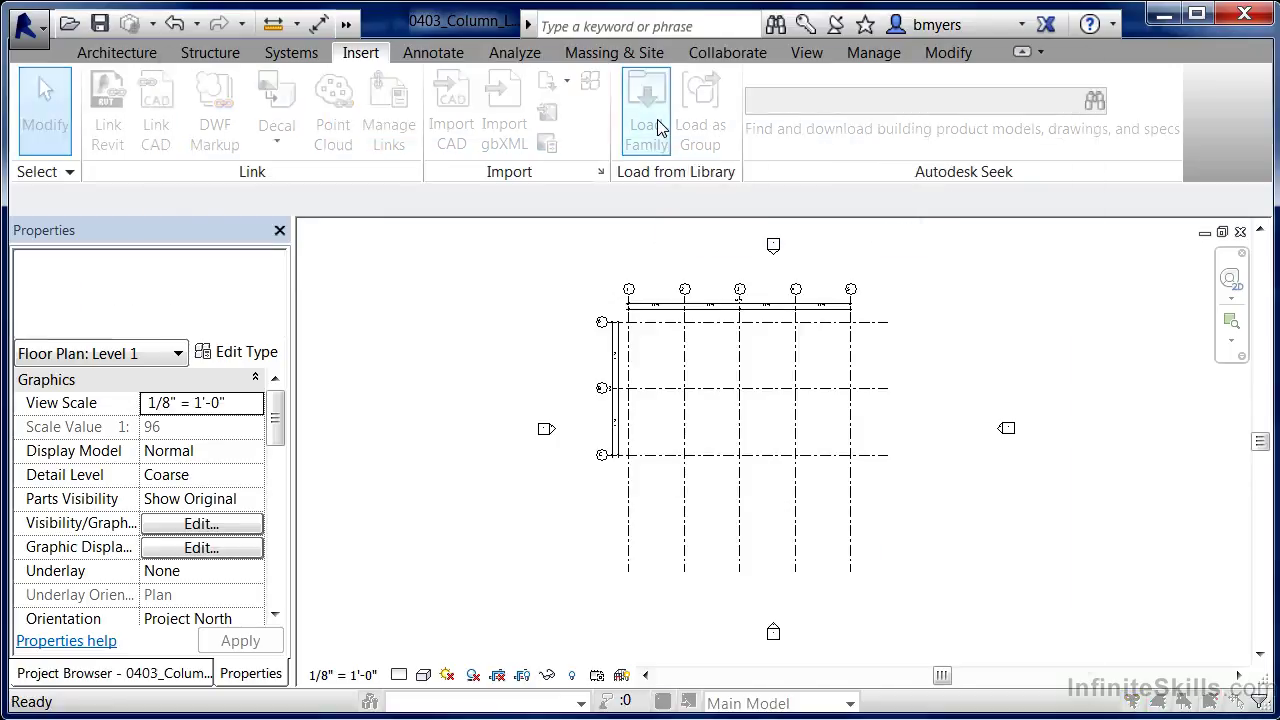
Step: Go to Structural Columns > Steel and open W-Wide Flange-Column.rfa
drag(861, 222, 857, 430)
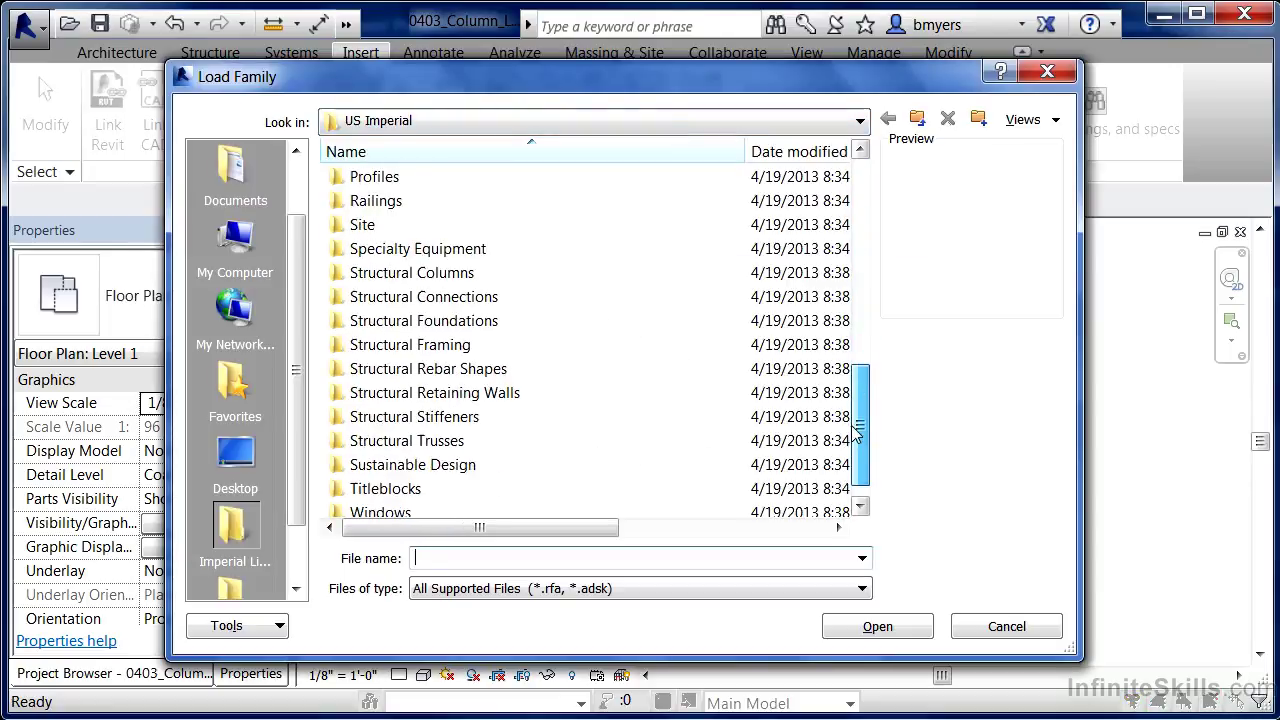
click(452, 276)
double_click(452, 280)
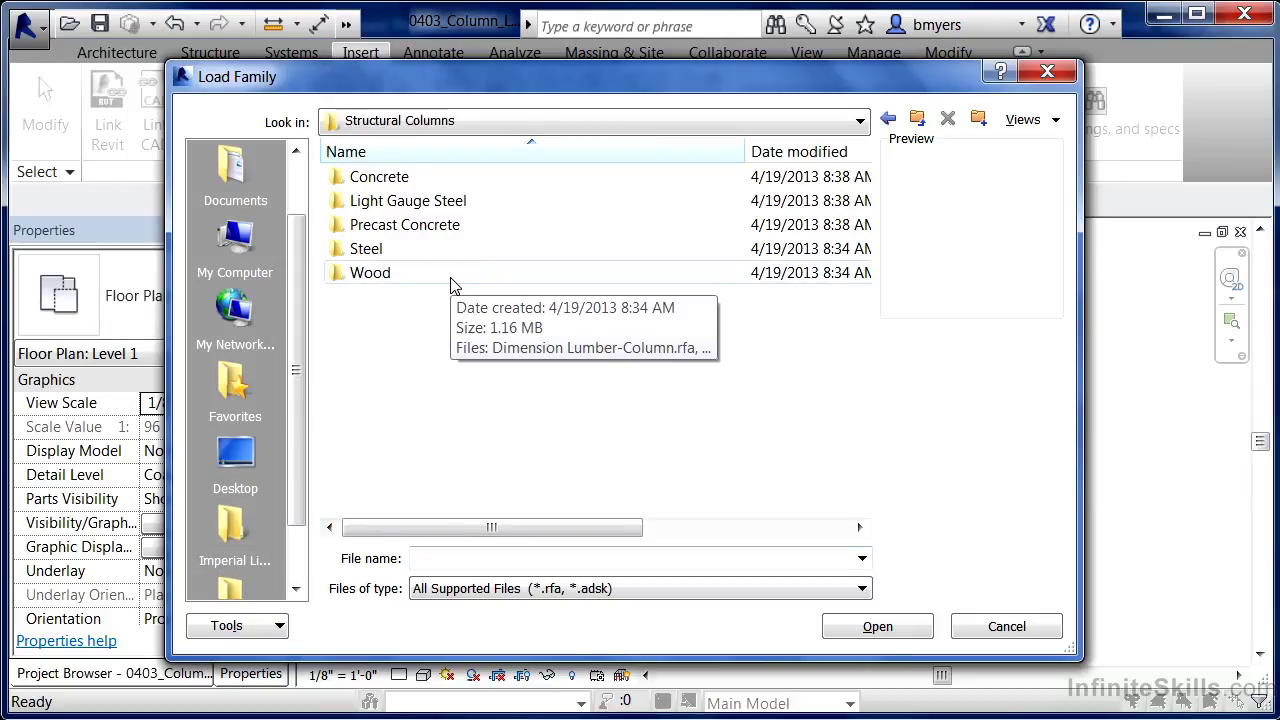
double_click(390, 250)
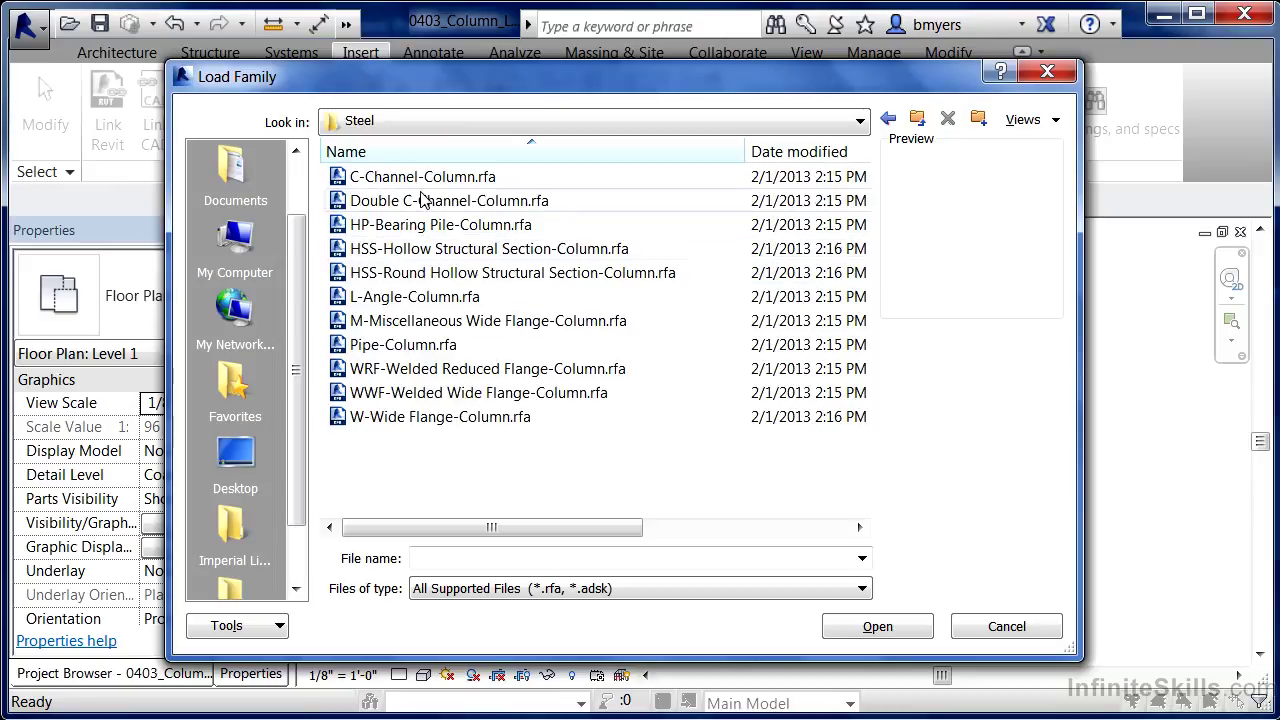
click(434, 418)
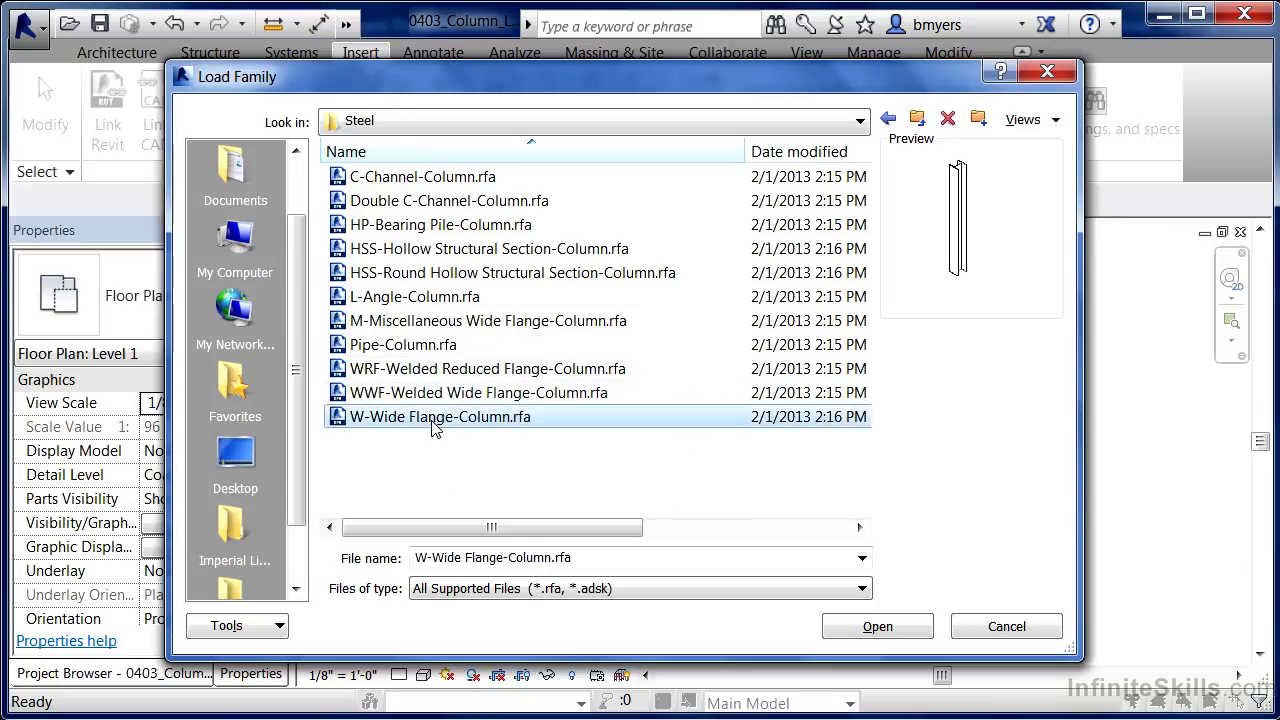
click(886, 628)
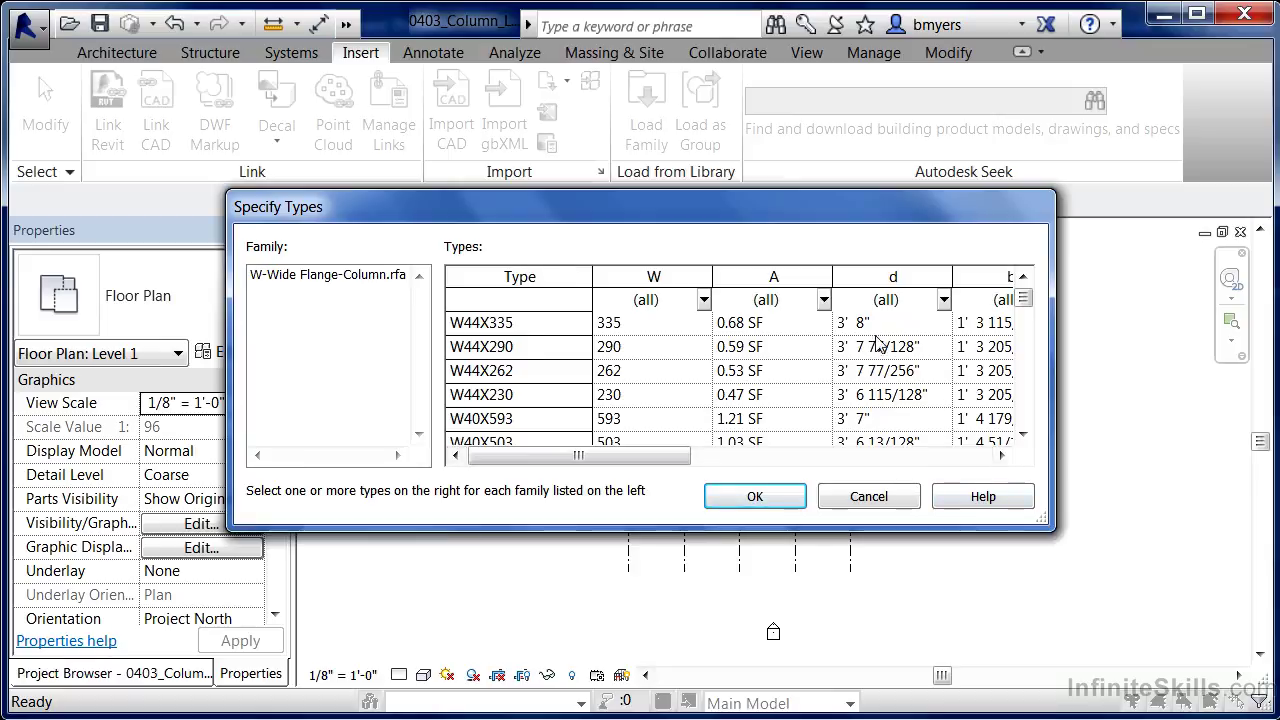
Step: Scroll the Specify Types list and confirm only the W4X13 type
click(1030, 438)
click(1030, 438)
click(1030, 438)
click(1030, 438)
click(1030, 438)
drag(1030, 438, 1030, 438)
drag(1024, 332, 1023, 421)
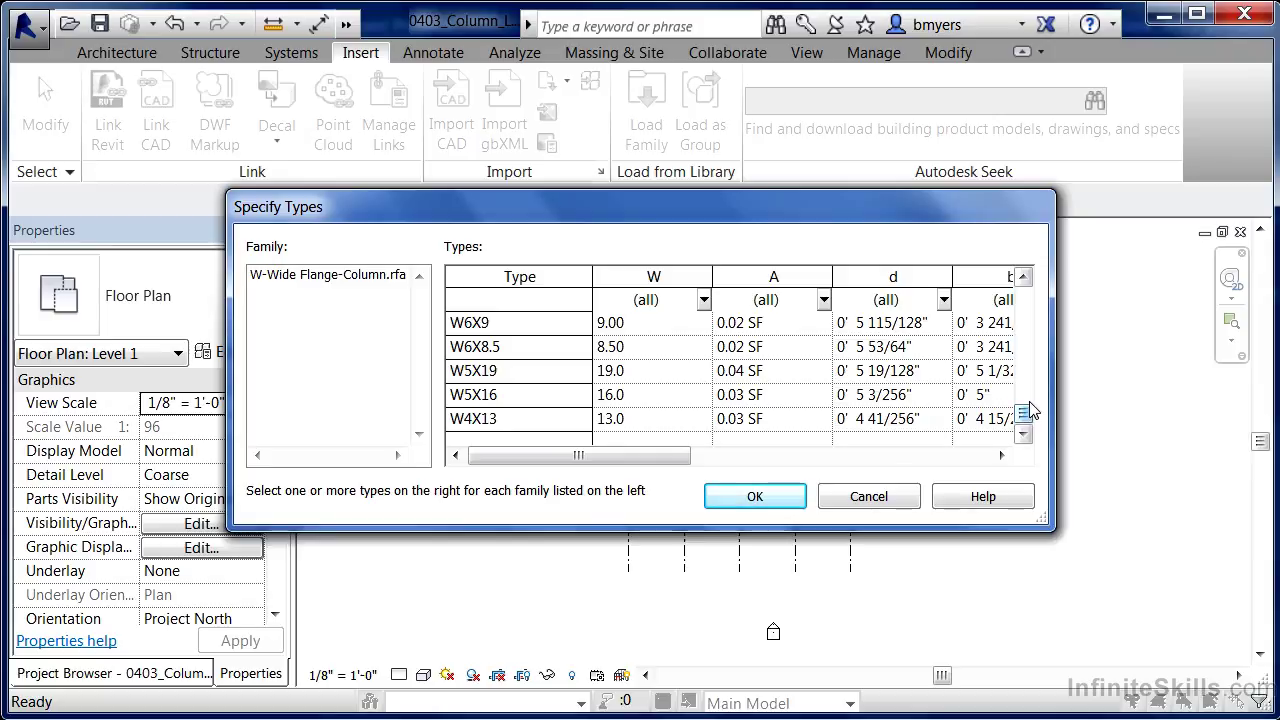
click(492, 419)
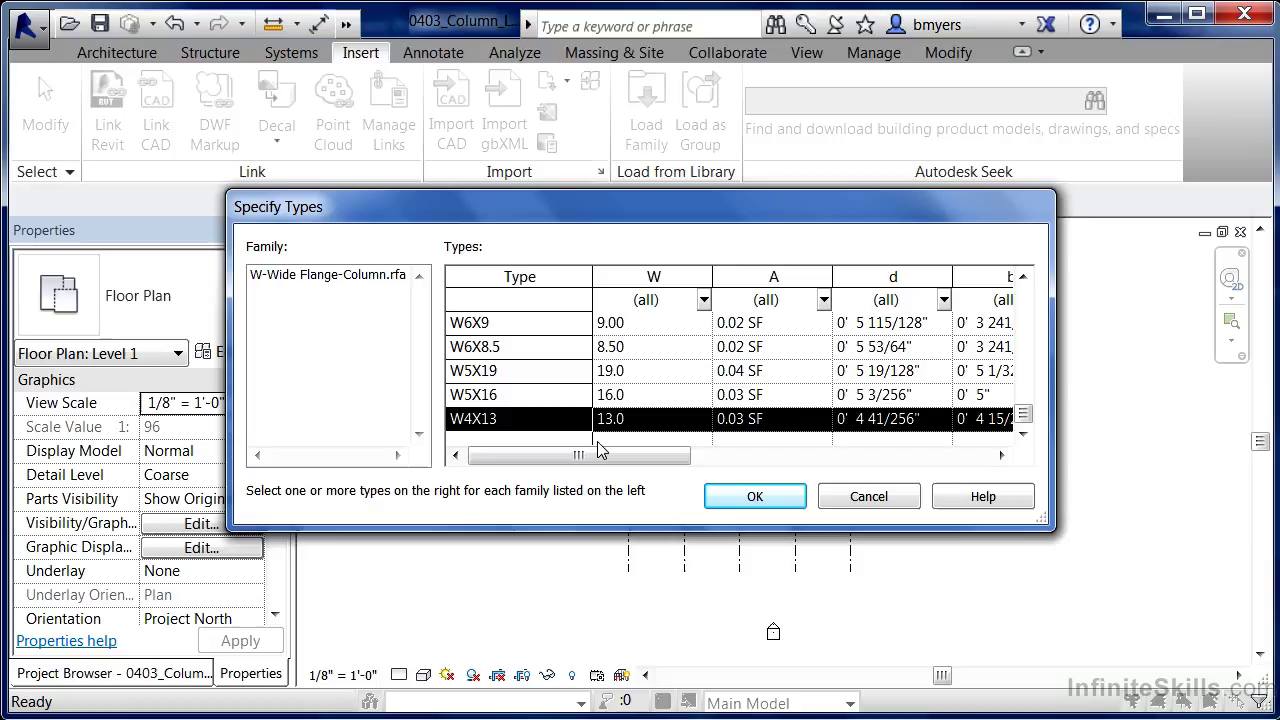
click(740, 505)
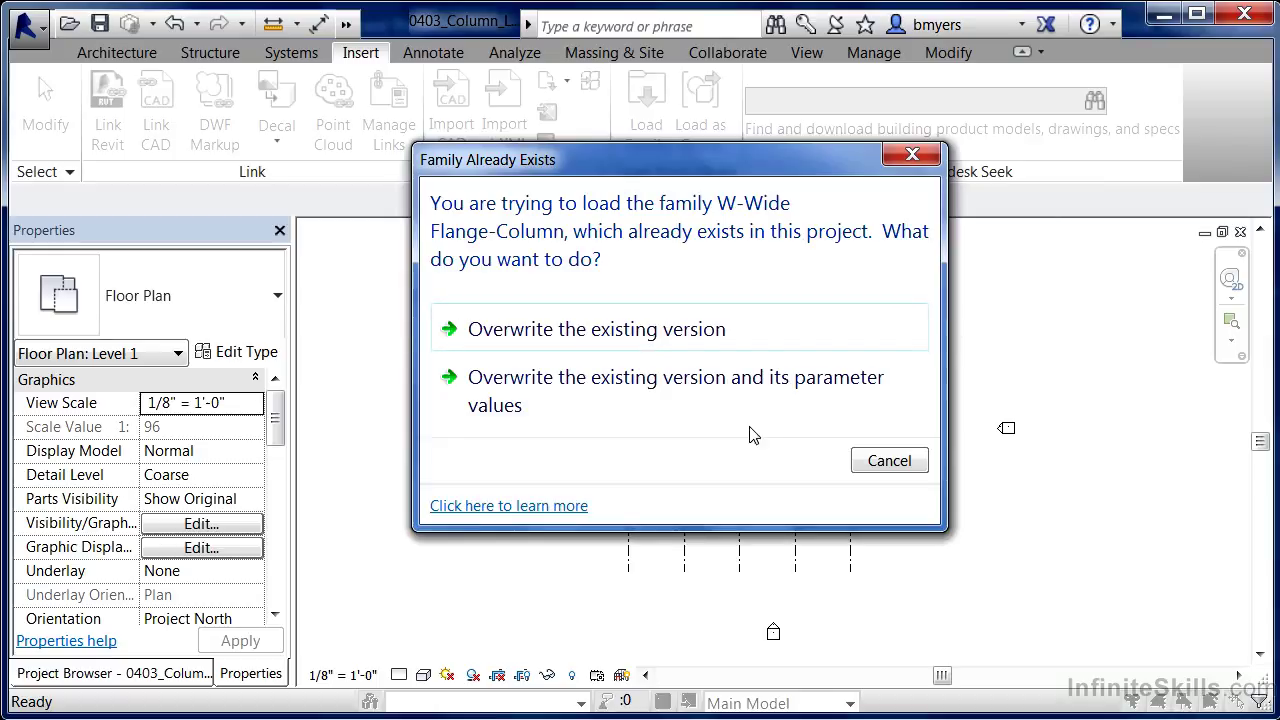
Step: Overwrite the existing W-Wide Flange-Column family version
click(668, 344)
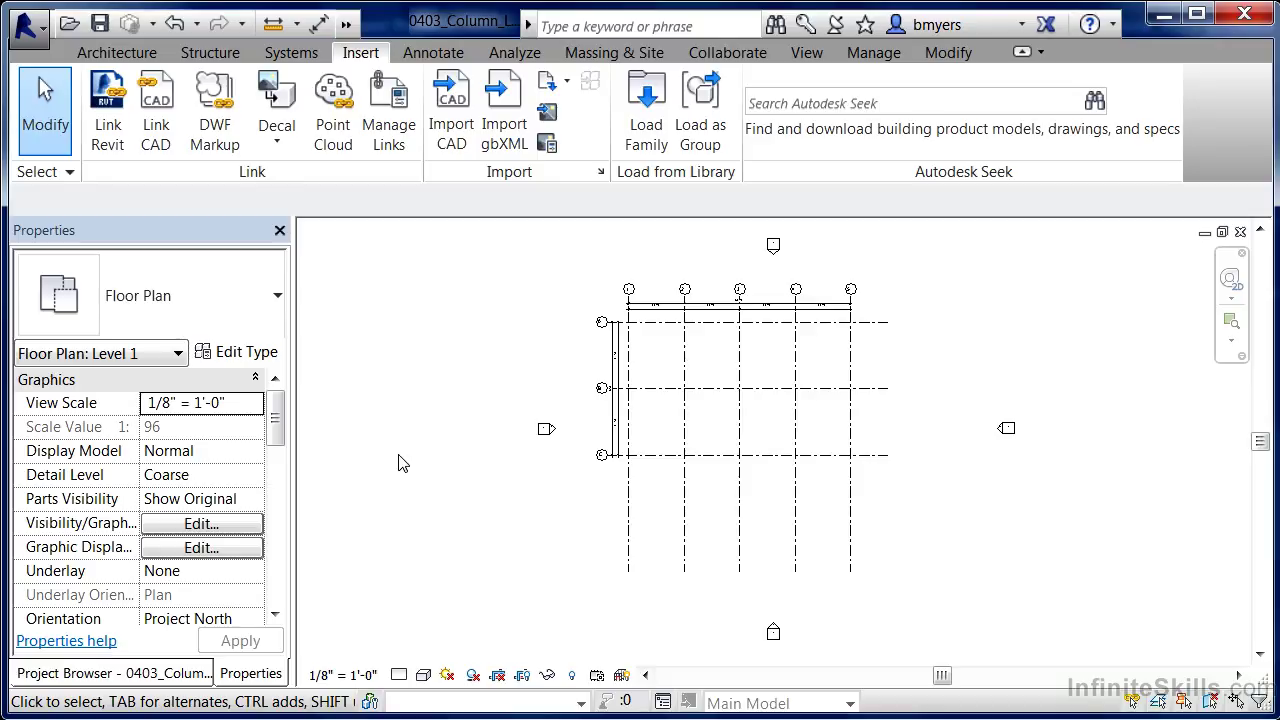
Step: Start a structural column, review its W-Wide Flange-Column types, then return to the Insert tab
click(153, 53)
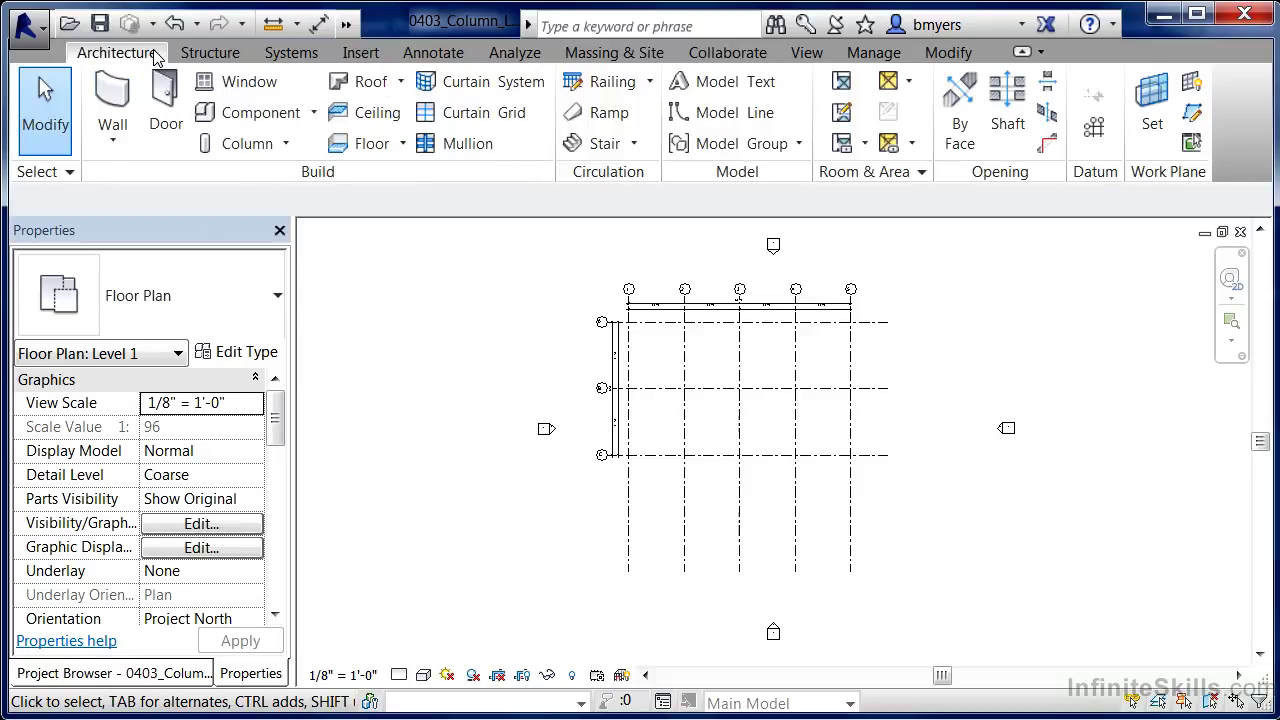
click(286, 144)
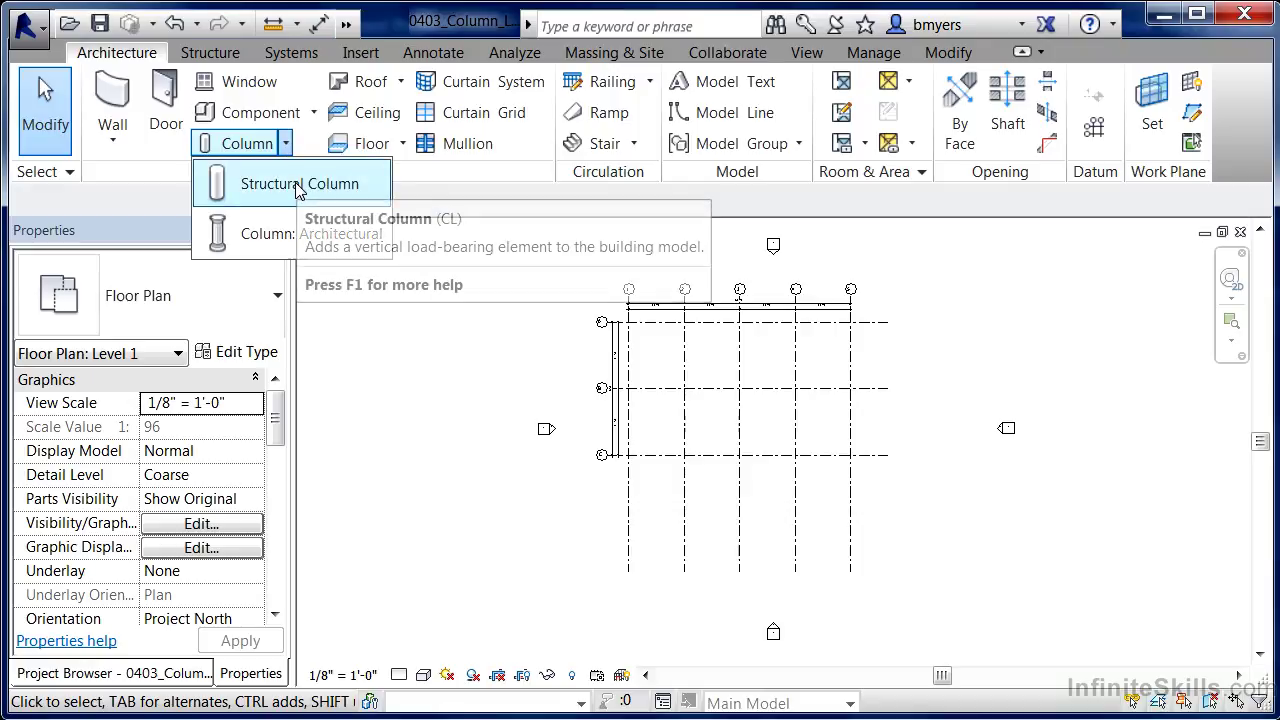
click(296, 190)
click(277, 295)
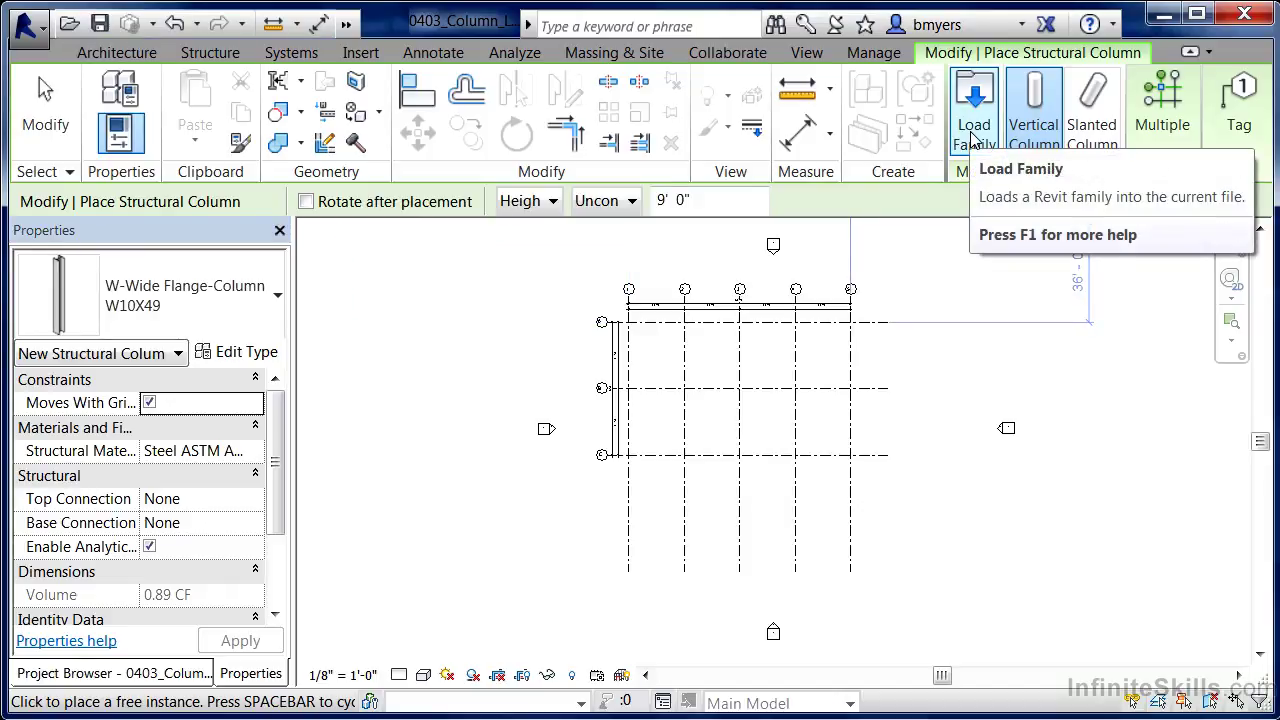
click(361, 53)
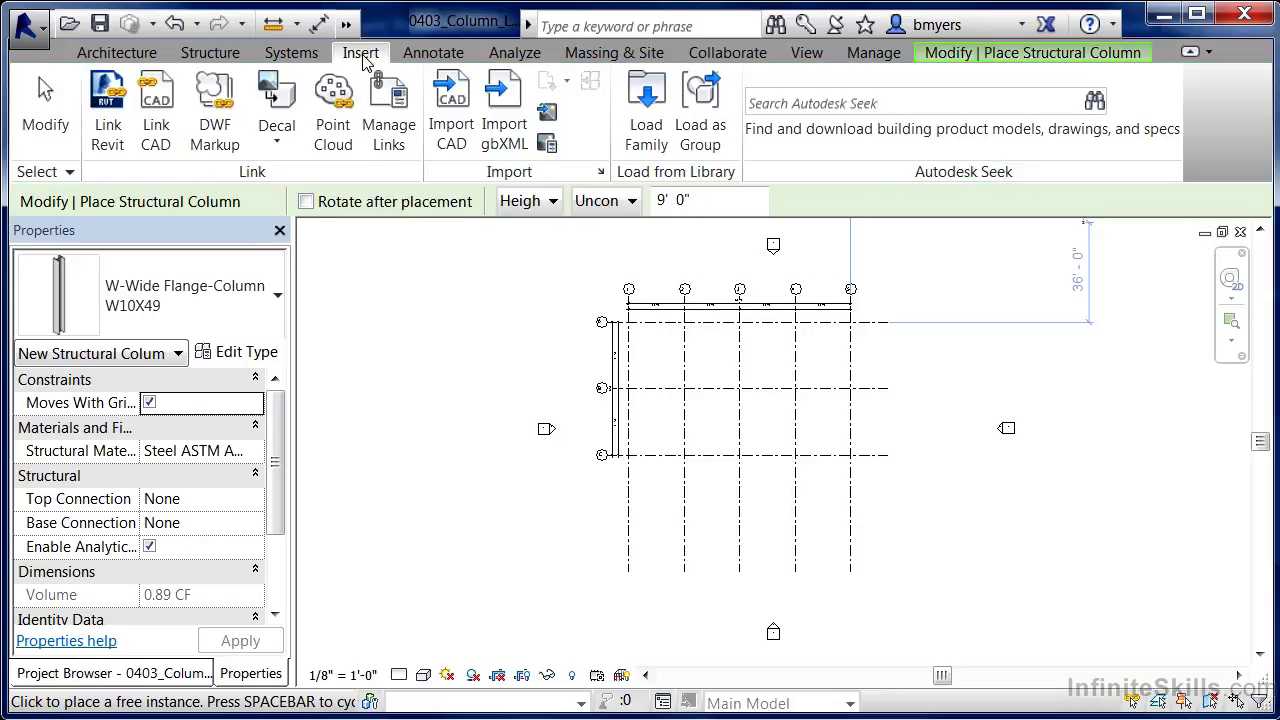